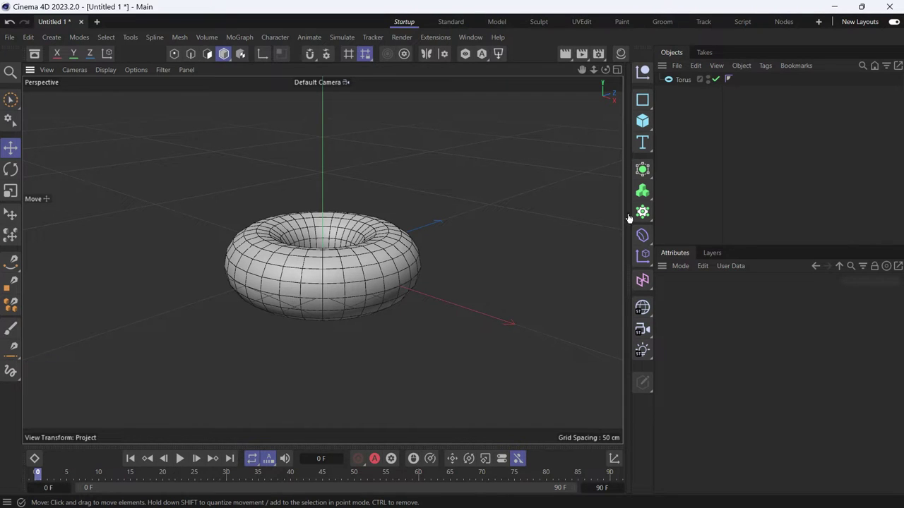
Add a MoExtrude deformer under the Torus to extrude every polygon 5 cm outward
click(650, 218)
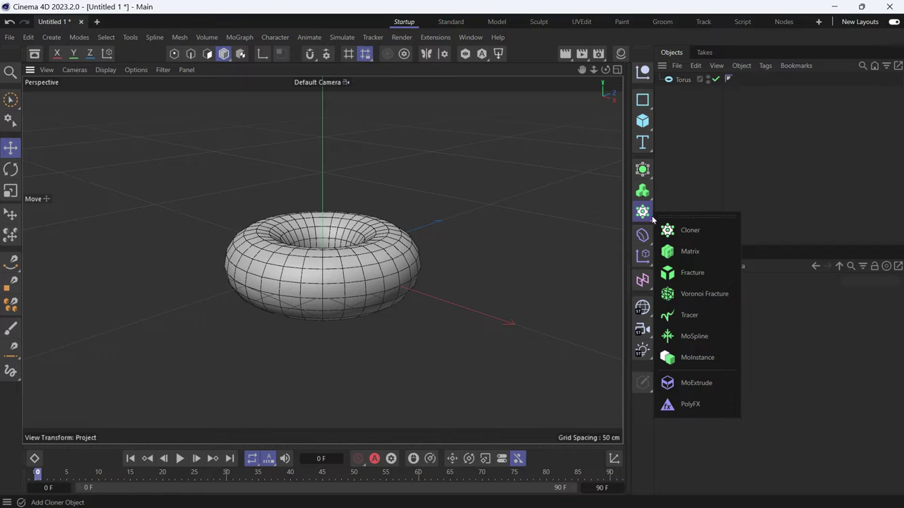
click(688, 385)
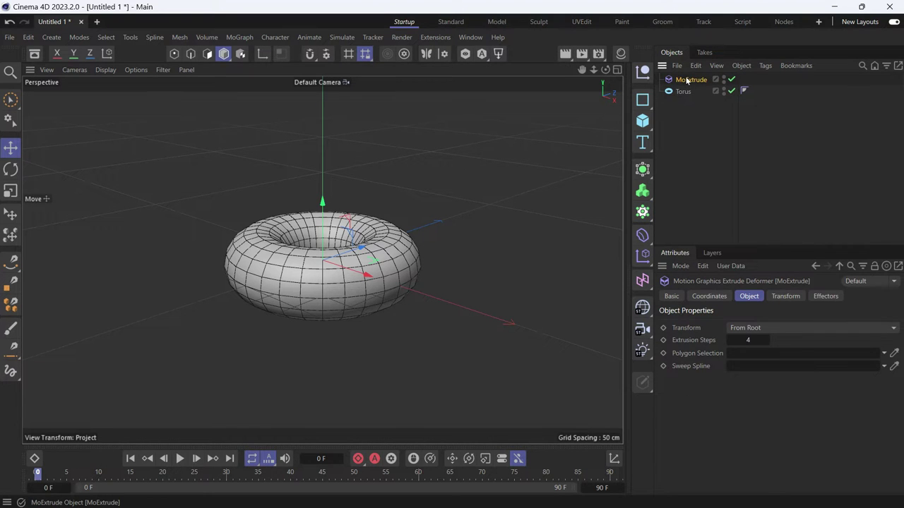
drag(687, 80, 683, 96)
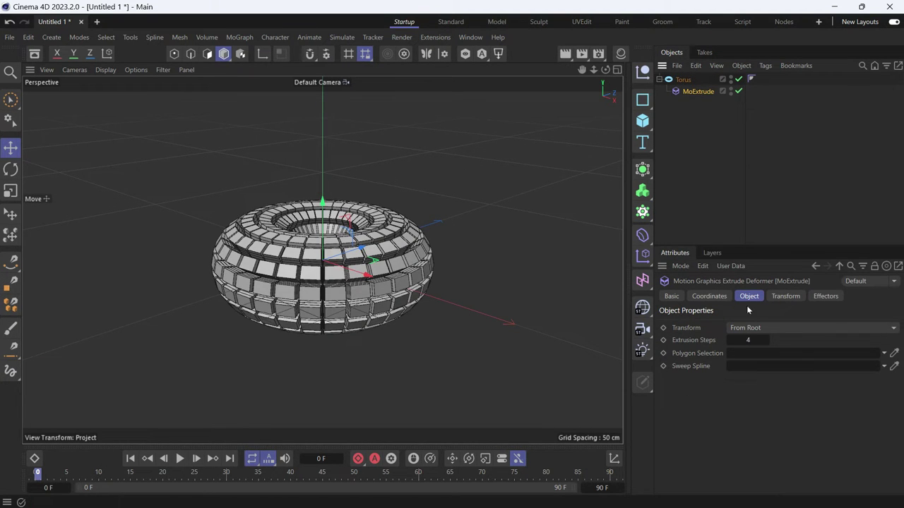
click(783, 297)
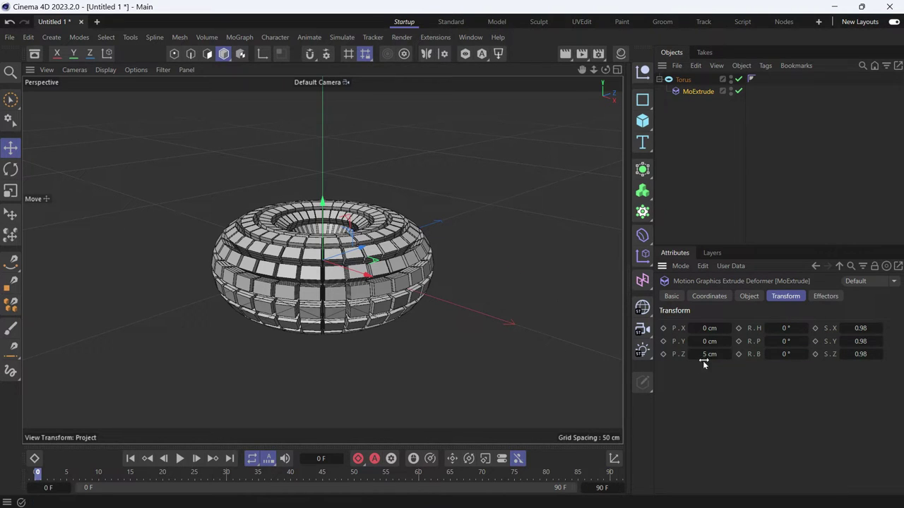
Increase the MoExtrude Transform P.Z offset to 20 cm
drag(708, 355, 754, 355)
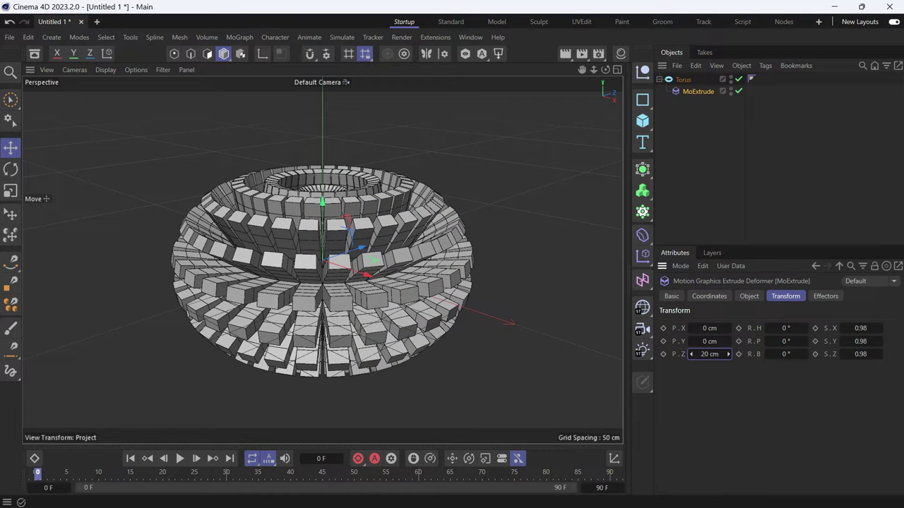
click(749, 297)
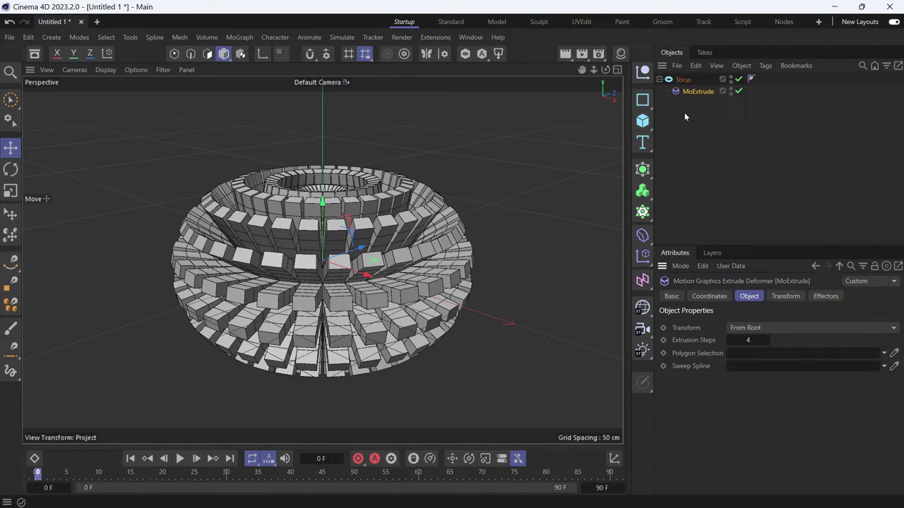
Add a Polygon Selection tag to the Torus
right_click(680, 83)
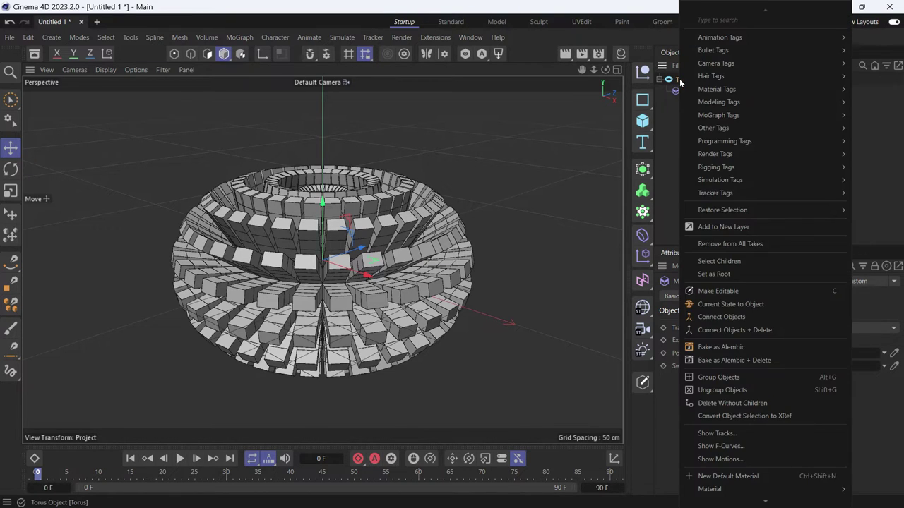
mouse_move(704, 130)
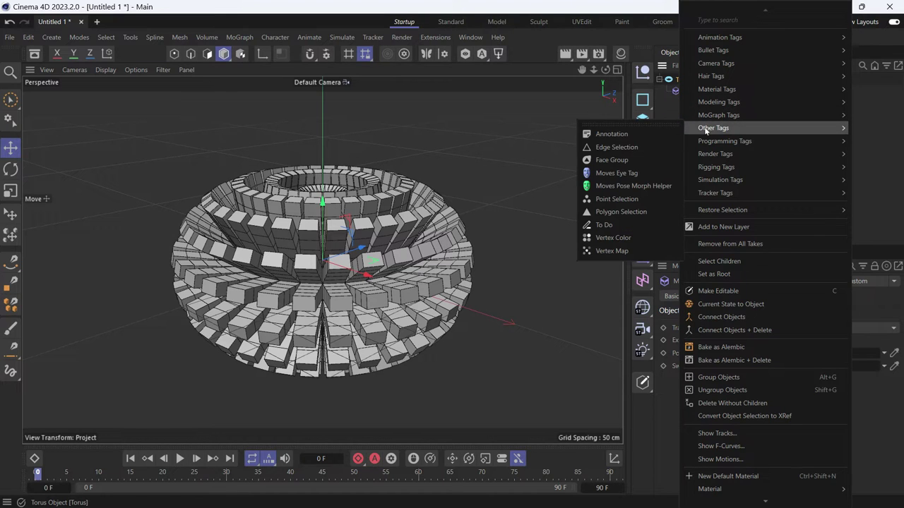
click(636, 214)
click(696, 297)
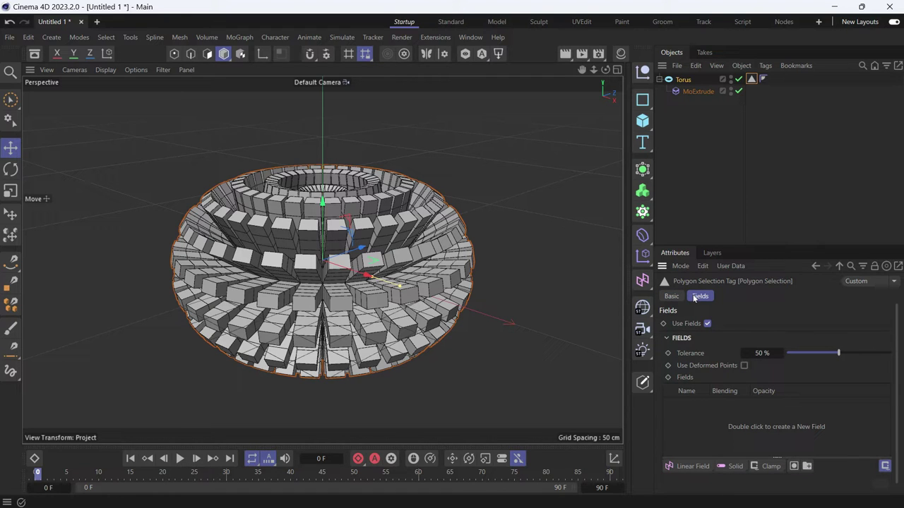
Add a Spherical Field to the selection tag and move it to the torus's right side
click(693, 467)
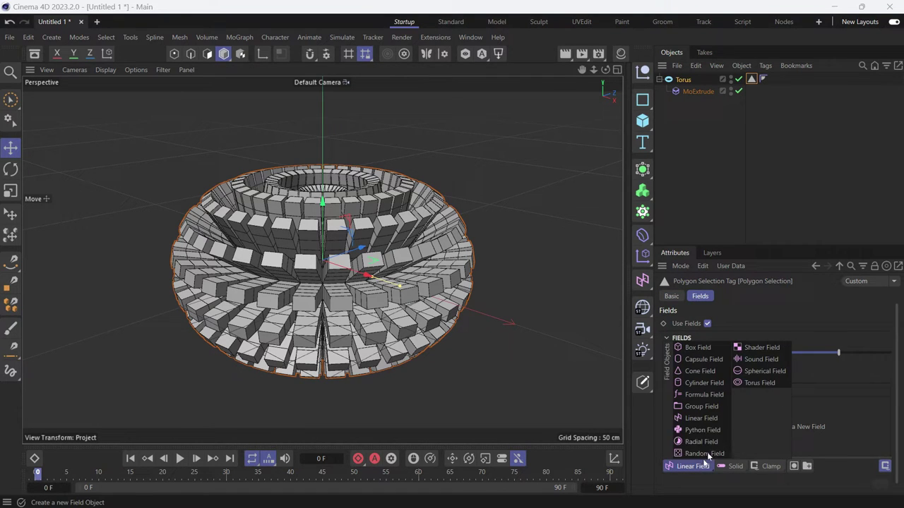
click(763, 372)
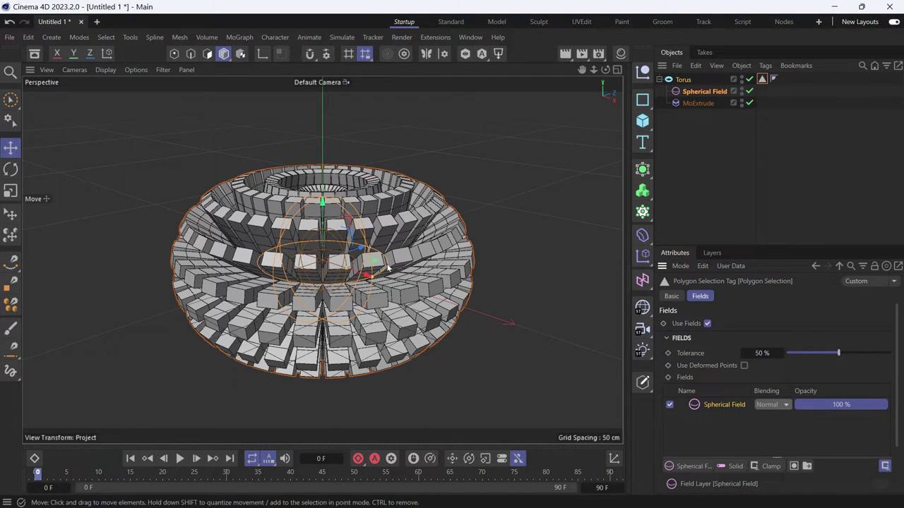
drag(381, 266, 459, 272)
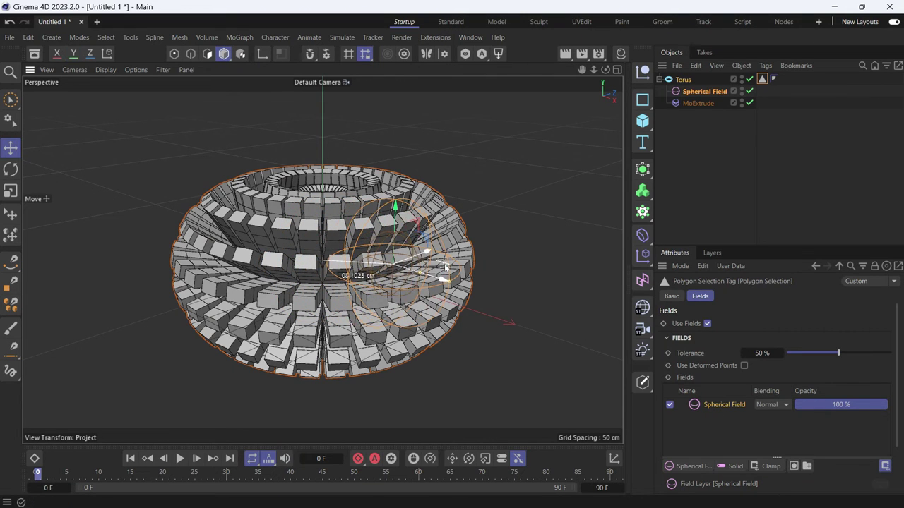
click(699, 106)
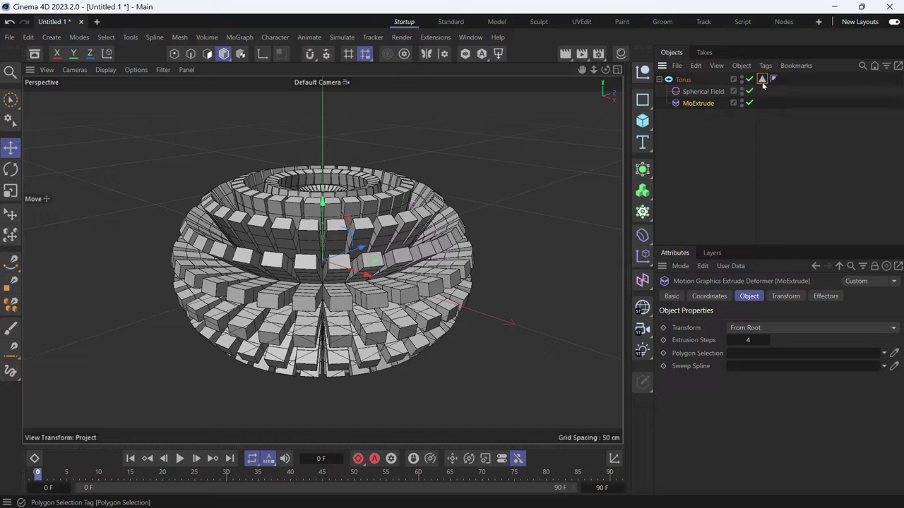
Link the Polygon Selection tag into MoExtrude so only polygons inside the Spherical Field extrude
drag(762, 84, 741, 358)
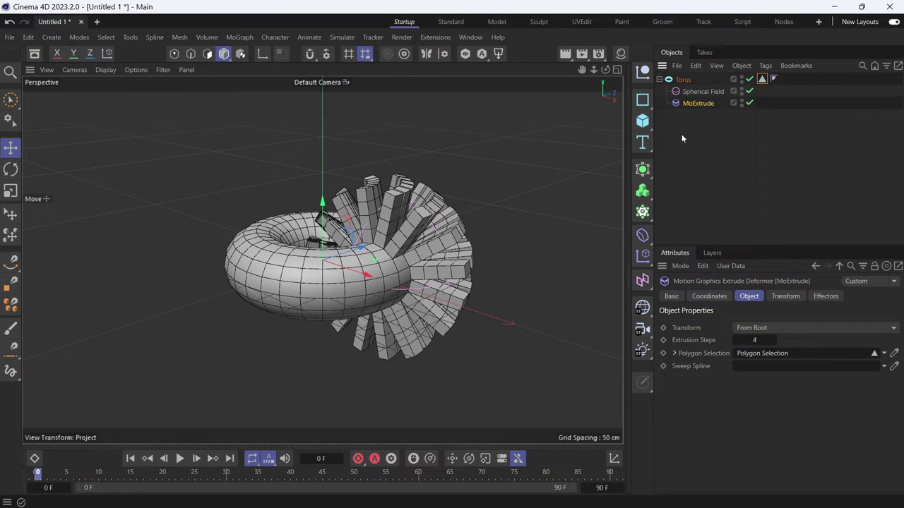
click(701, 92)
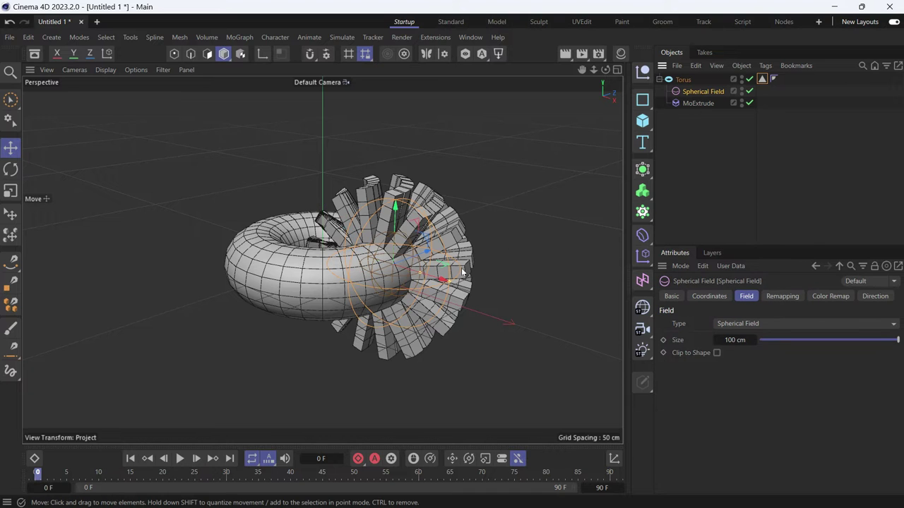
drag(463, 272, 491, 267)
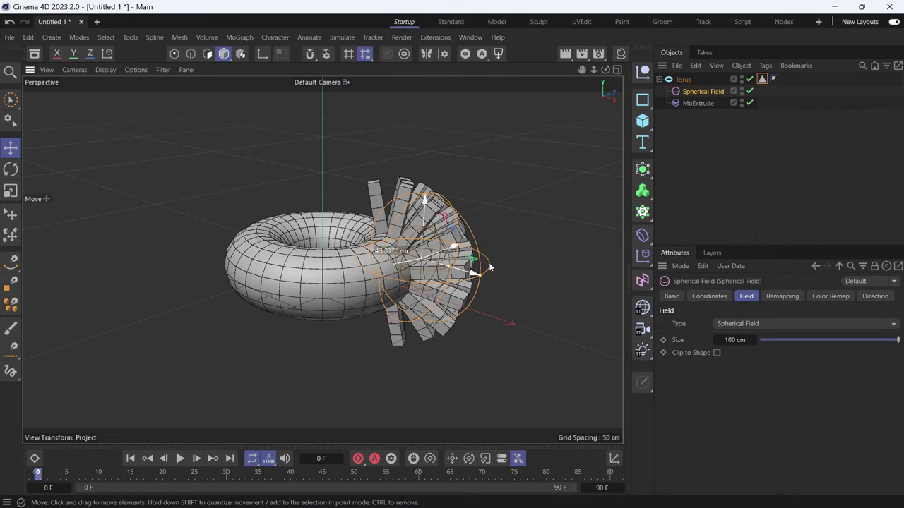
click(694, 103)
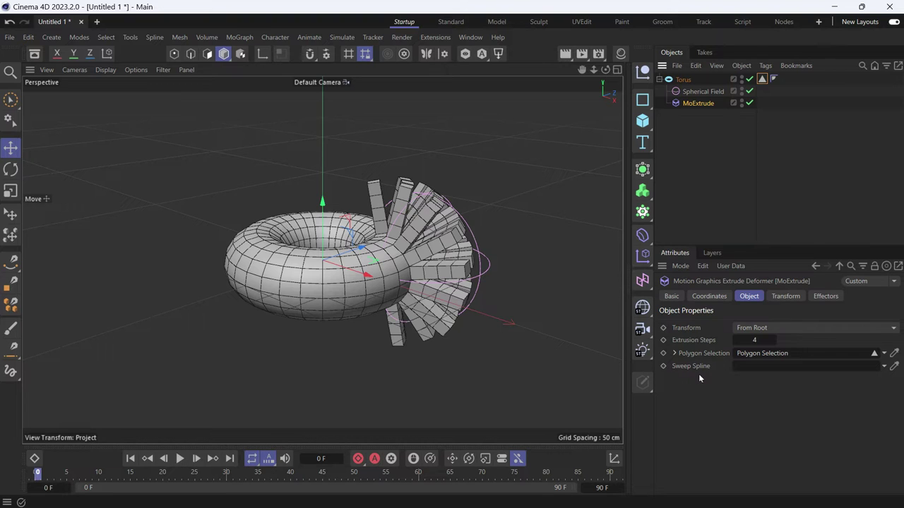
Try an Arc spline as MoExtrude's sweep spline, shrinking its radius to 143 cm
click(642, 100)
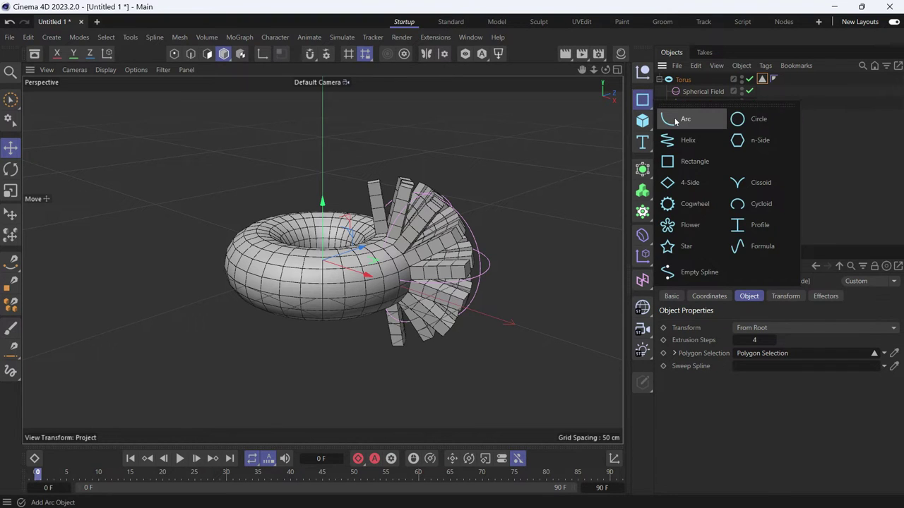
click(674, 117)
click(696, 115)
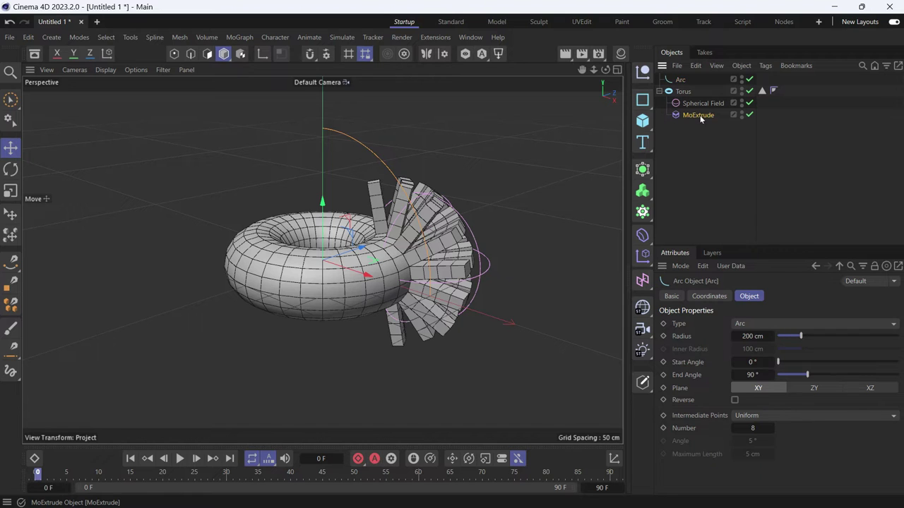
drag(680, 79, 780, 367)
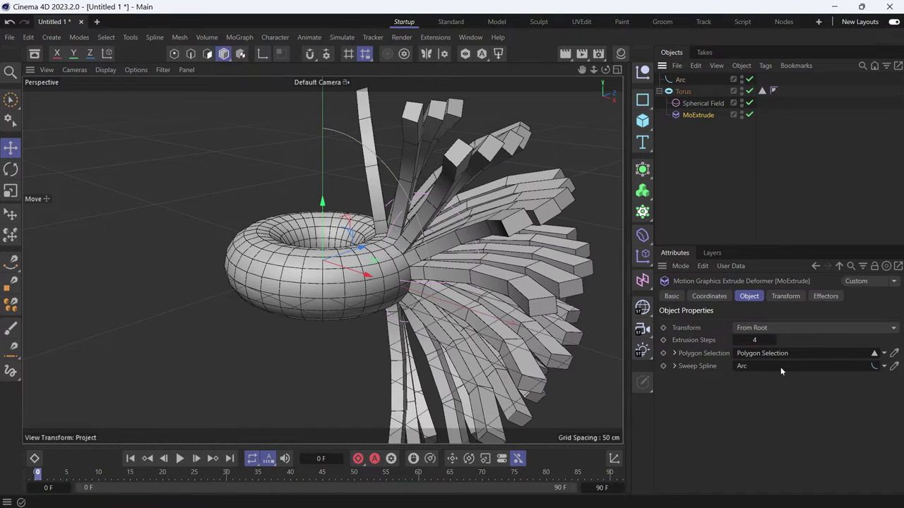
click(679, 80)
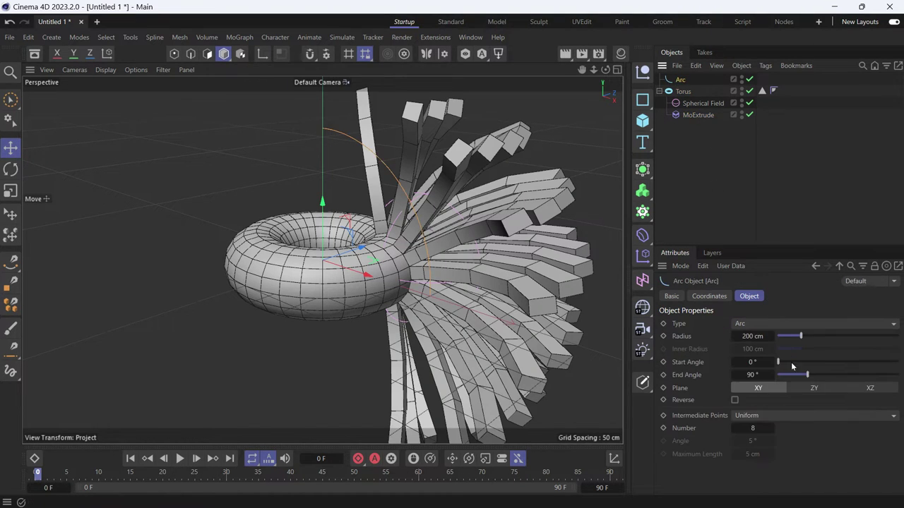
drag(800, 337, 793, 337)
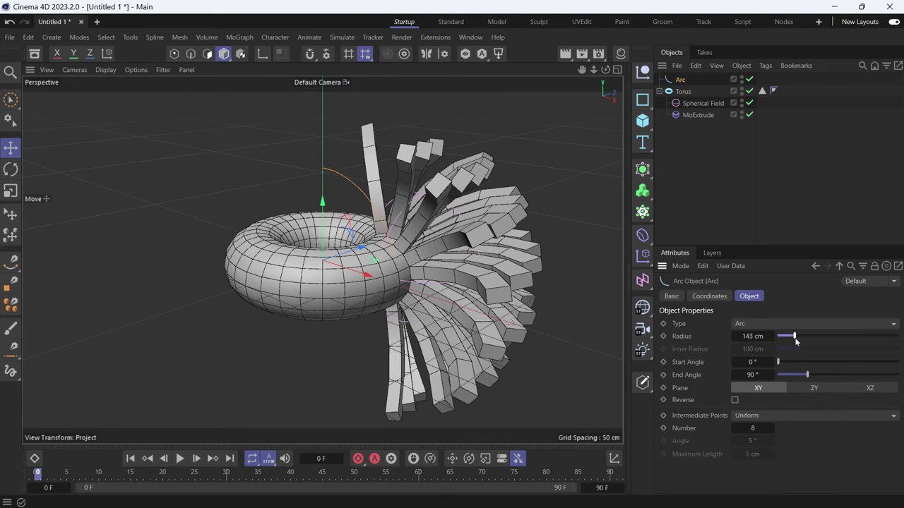
mouse_move(802, 374)
mouse_down()
mouse_move(819, 375)
mouse_move(811, 377)
mouse_up()
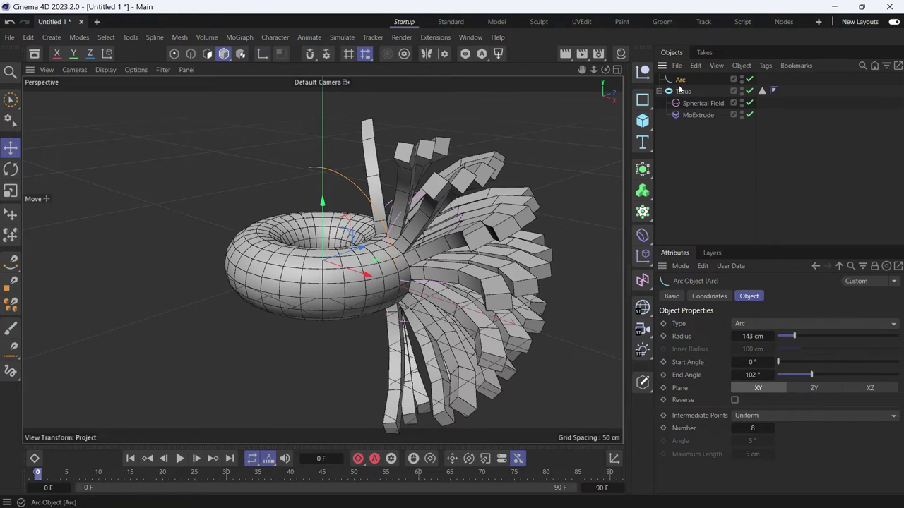
Replace the Arc with a MoSpline linked as MoExtrude's Sweep Spline
key(Delete)
click(642, 212)
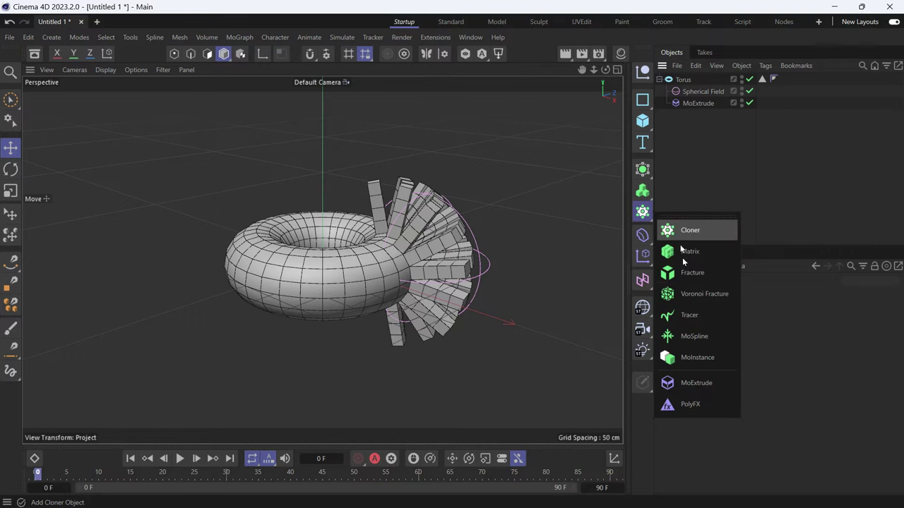
click(694, 336)
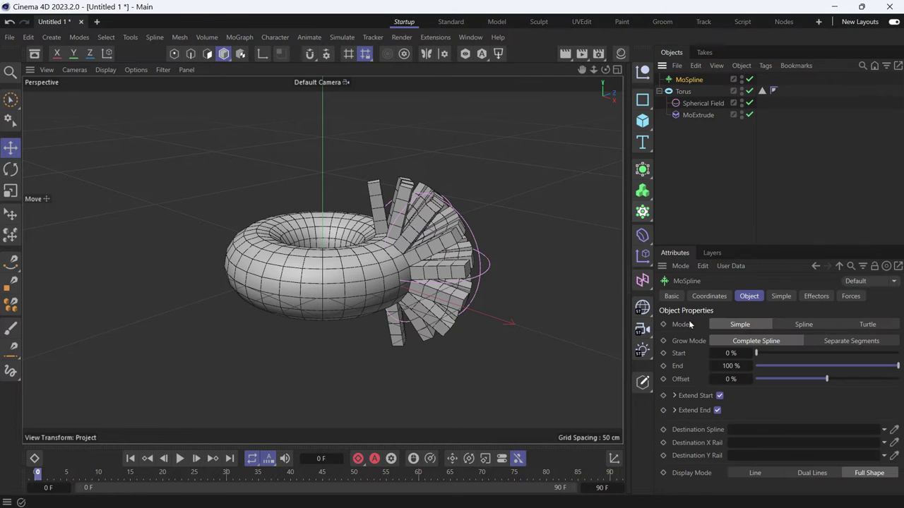
click(694, 117)
drag(688, 81, 746, 370)
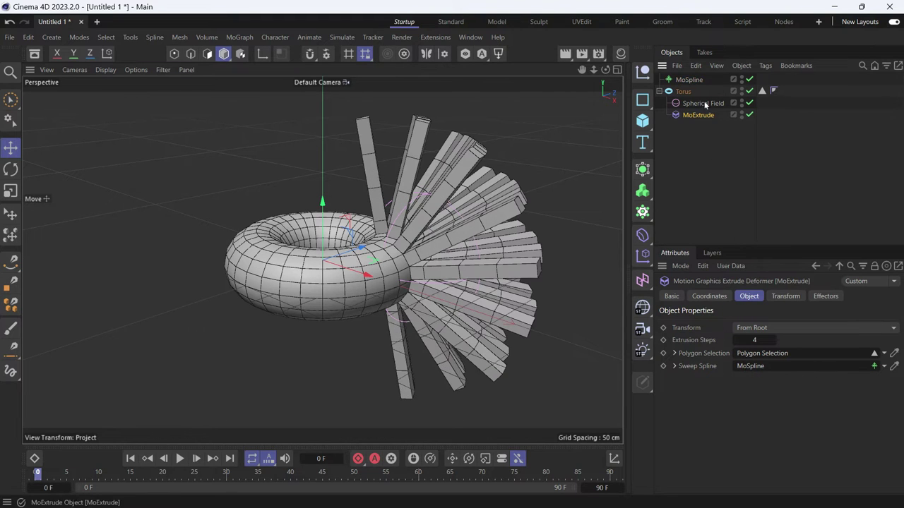
click(691, 81)
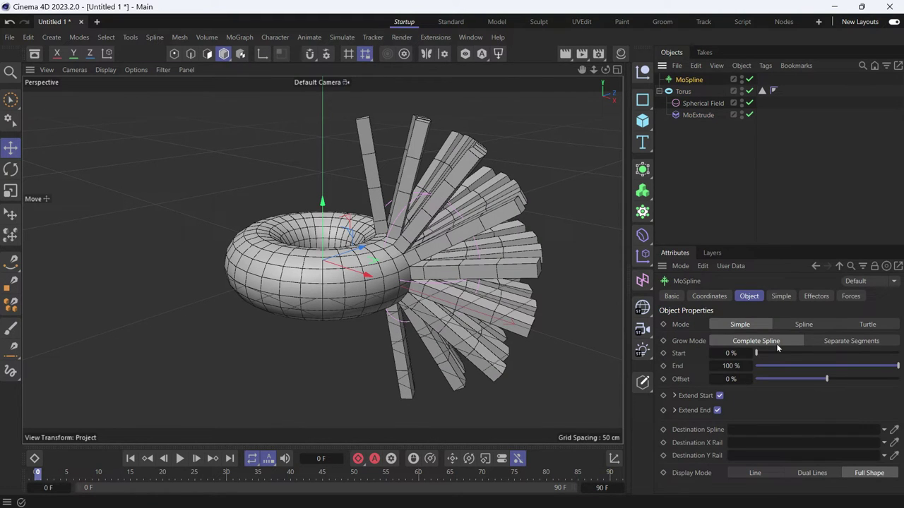
Set the MoSpline's Curve to -72° and Bend to -57° so the fins curl
click(781, 297)
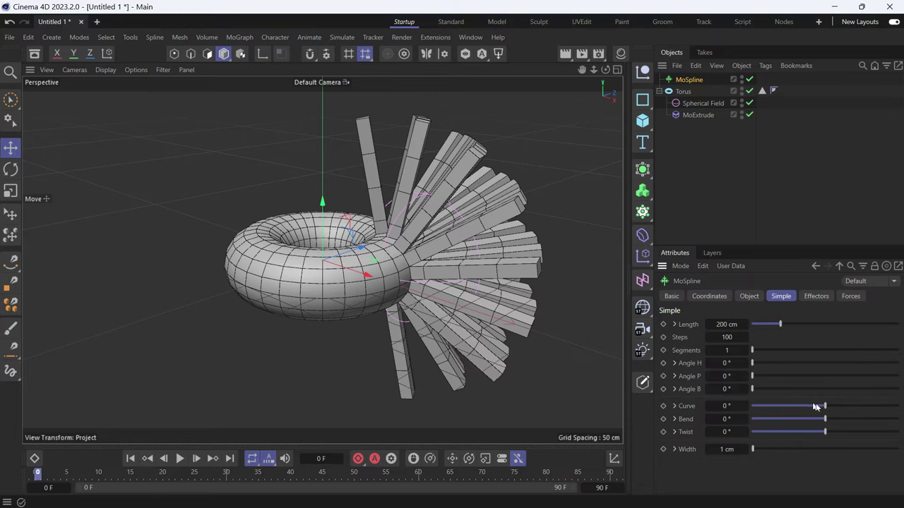
mouse_move(815, 407)
mouse_down()
mouse_move(802, 407)
mouse_move(813, 422)
mouse_up()
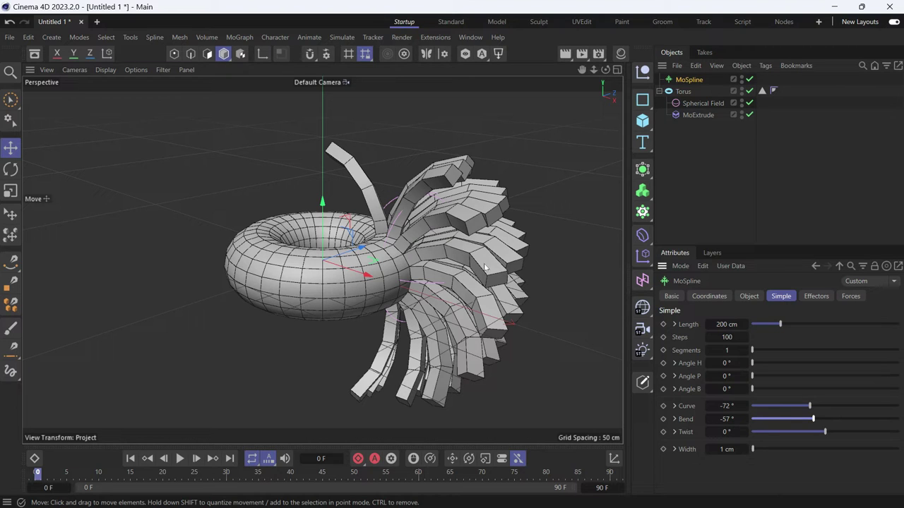
click(697, 115)
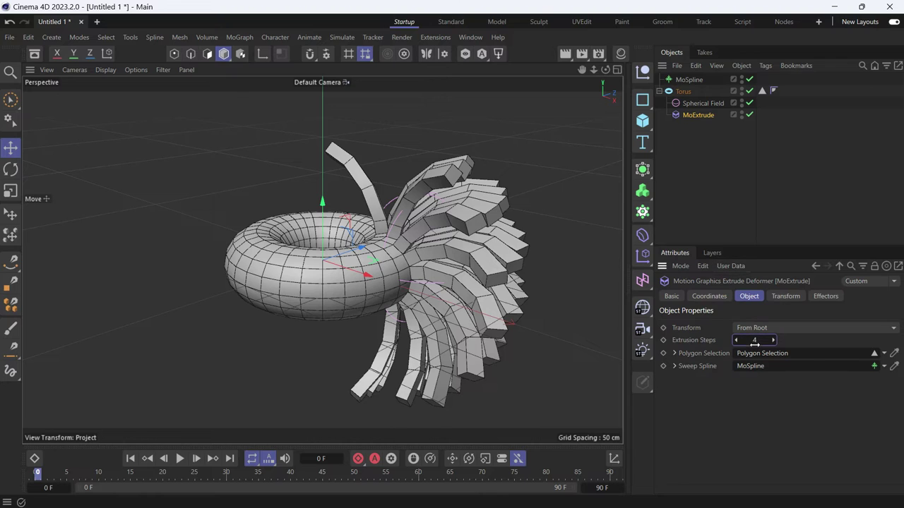
Raise MoExtrude Extrusion Steps to 32, try Per Step transform, then keep From Root
drag(754, 341, 792, 341)
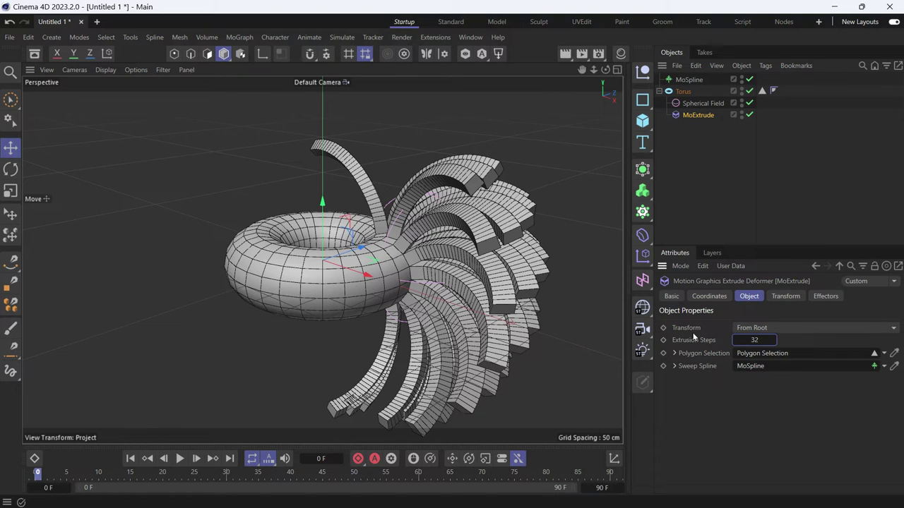
click(757, 329)
click(772, 355)
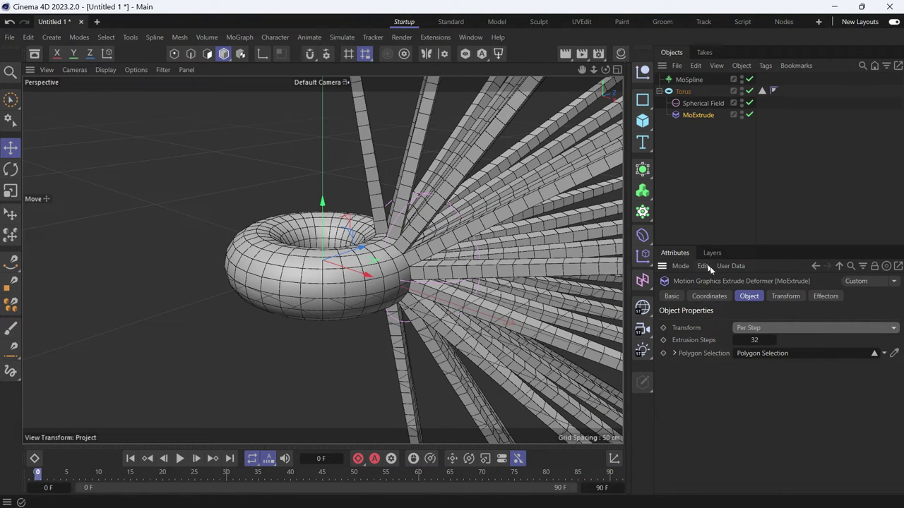
click(745, 329)
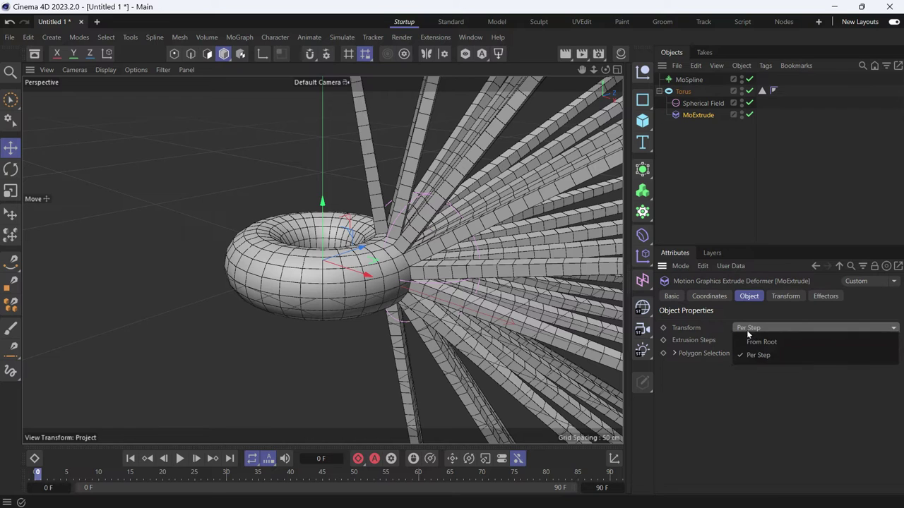
click(754, 341)
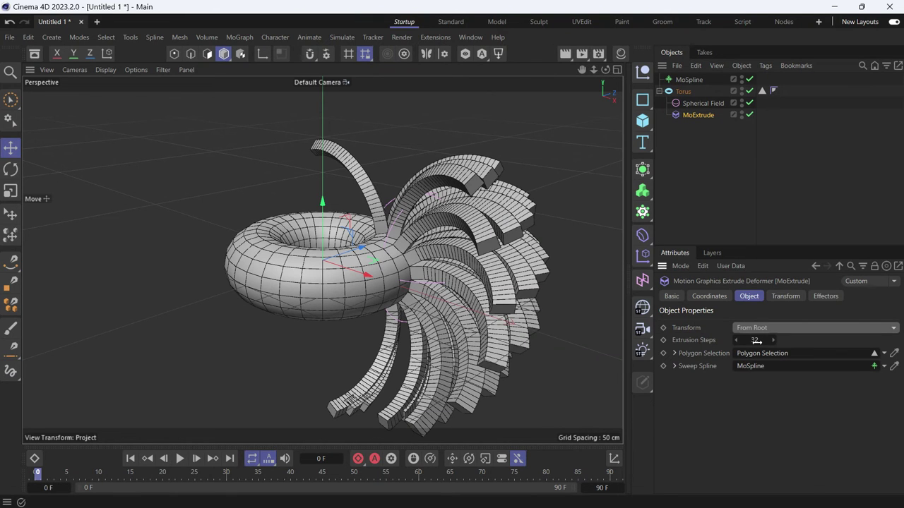
click(702, 132)
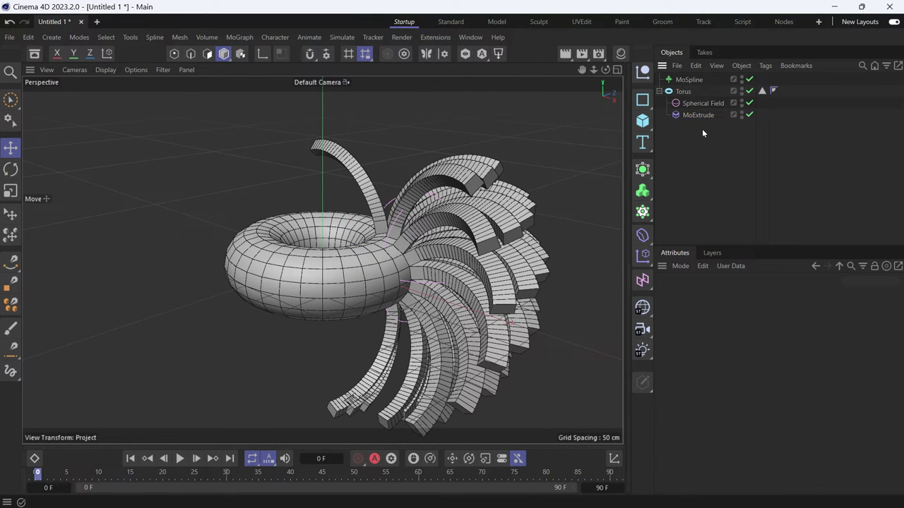
Add a Step effector and link it in MoExtrude's Effectors list
click(642, 256)
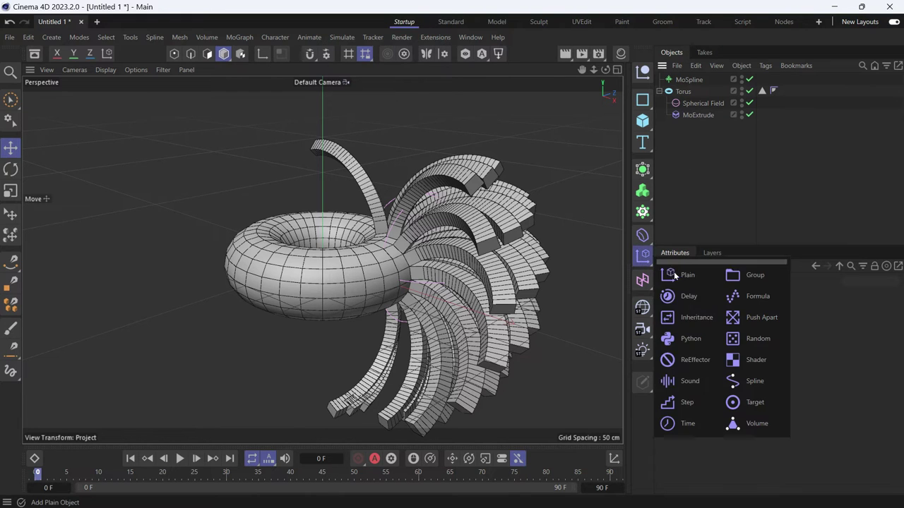
click(687, 403)
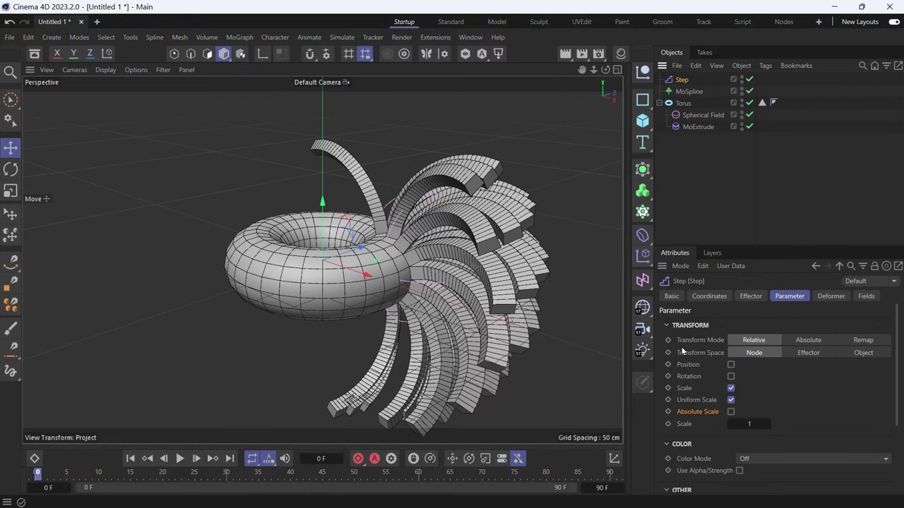
click(706, 128)
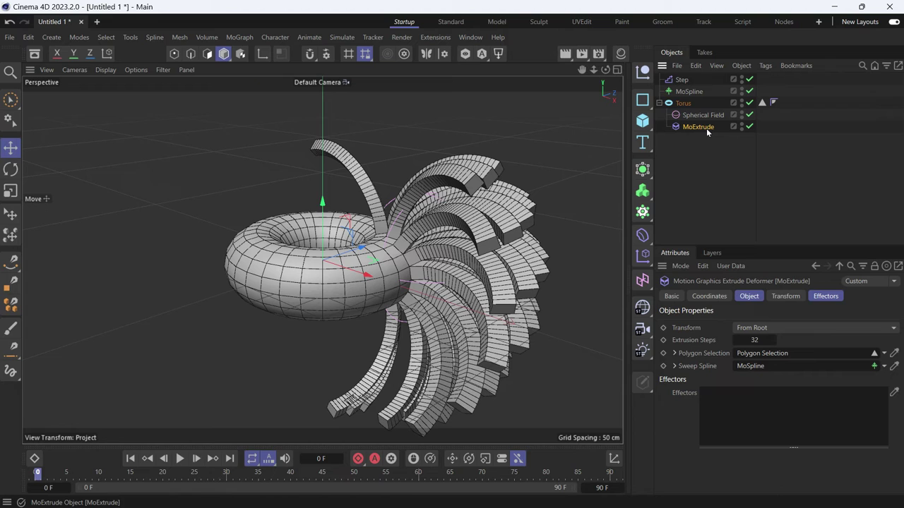
click(831, 297)
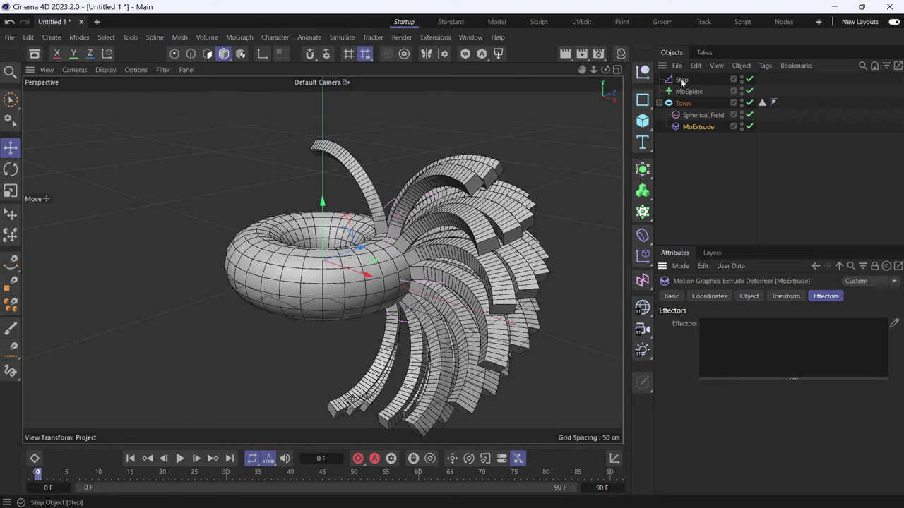
drag(682, 80, 757, 331)
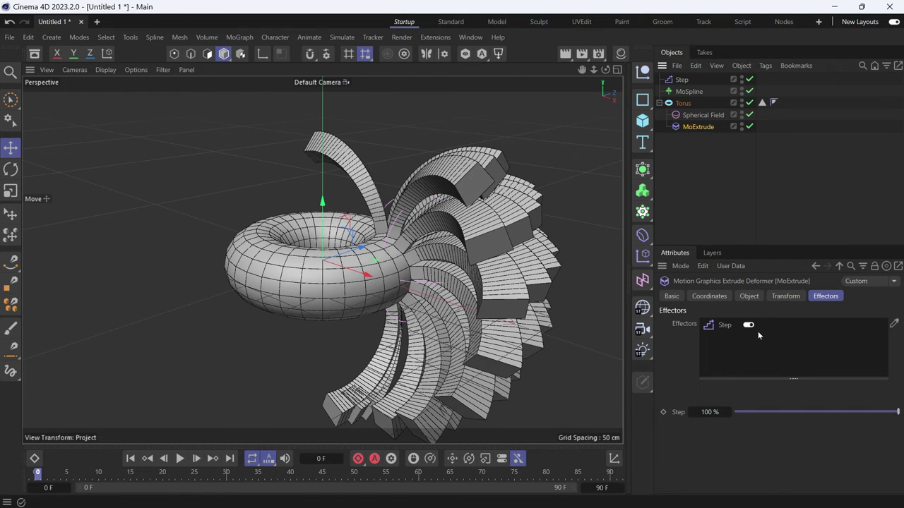
Set the Step effector's Scale to -0.58 so the fins taper toward their tips
click(681, 80)
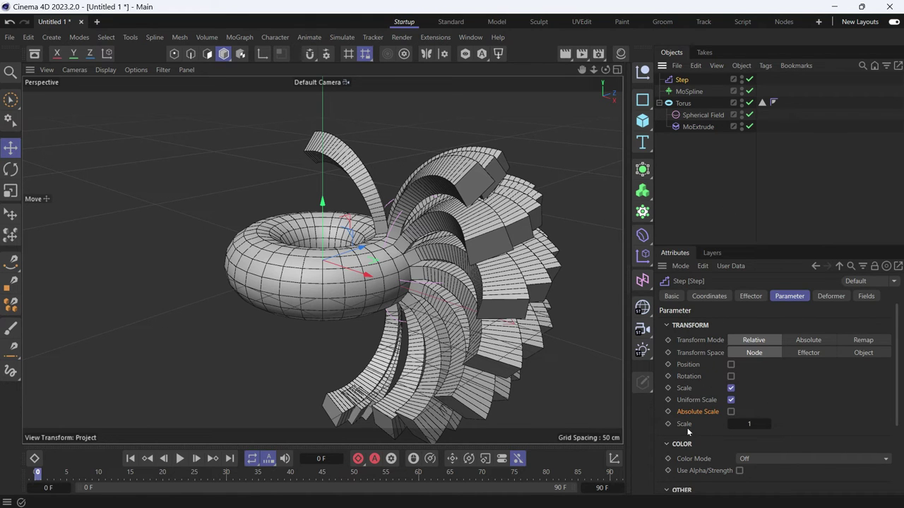
drag(750, 424, 621, 424)
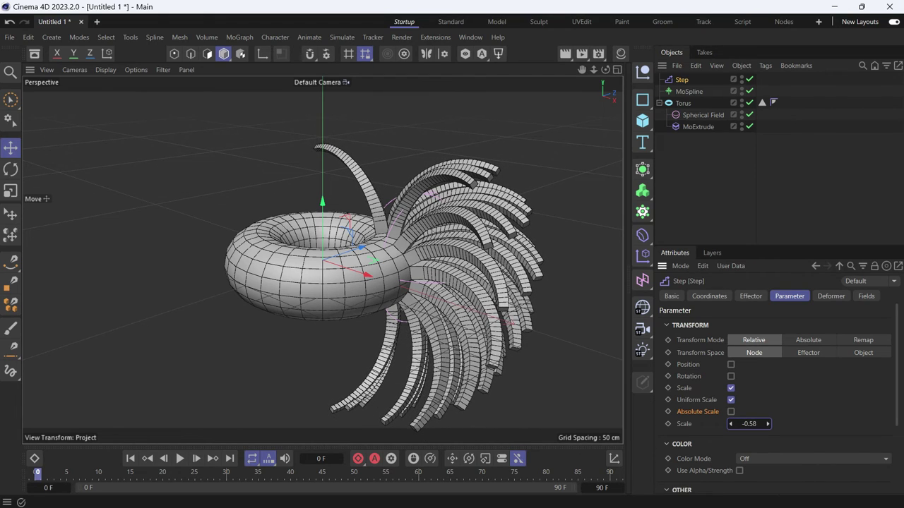
click(407, 258)
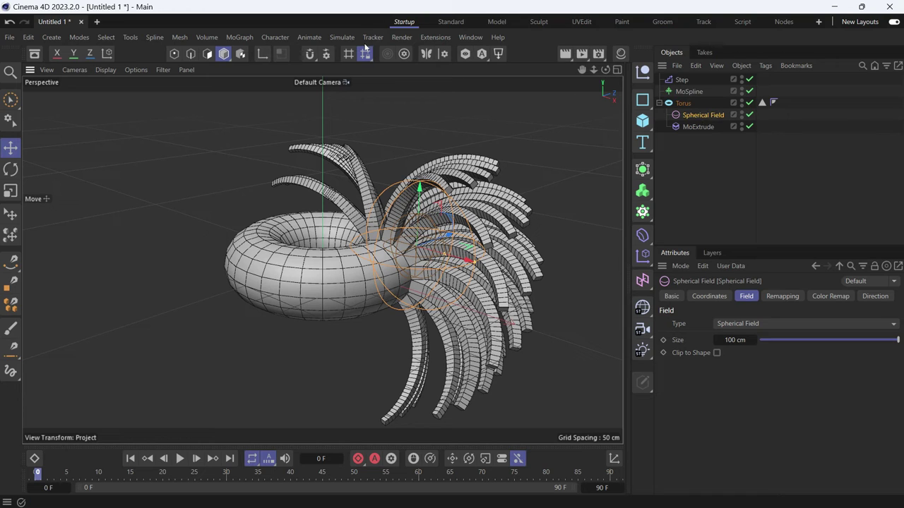
Add a Turbulence force from Simulate > Forces and play the animation to see the fins sway
click(343, 38)
mouse_move(348, 62)
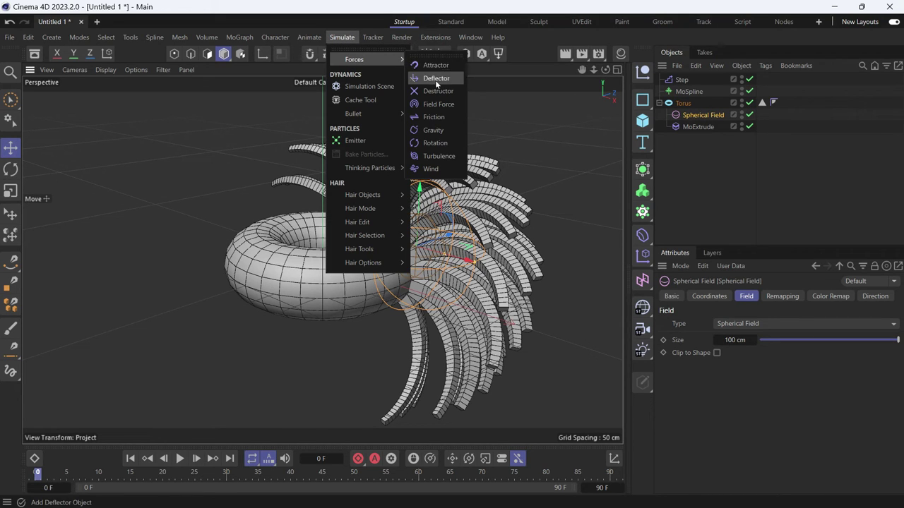
click(437, 157)
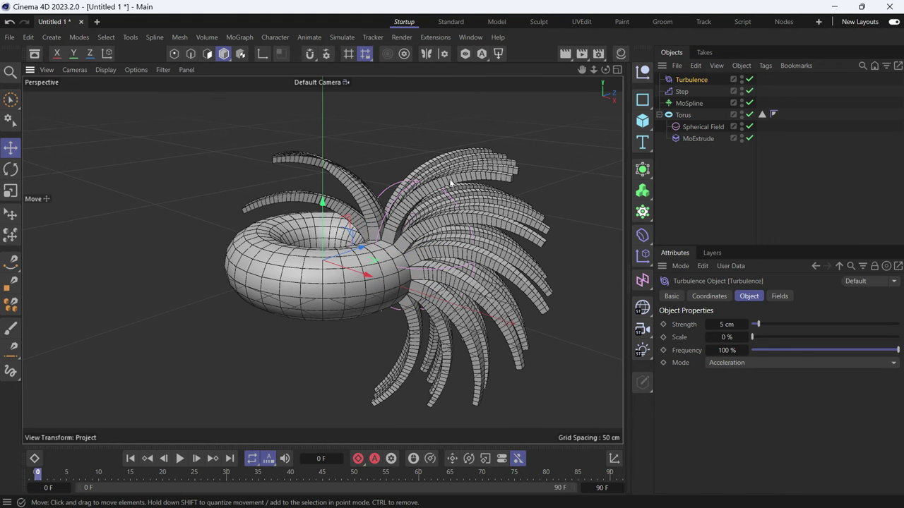
click(182, 459)
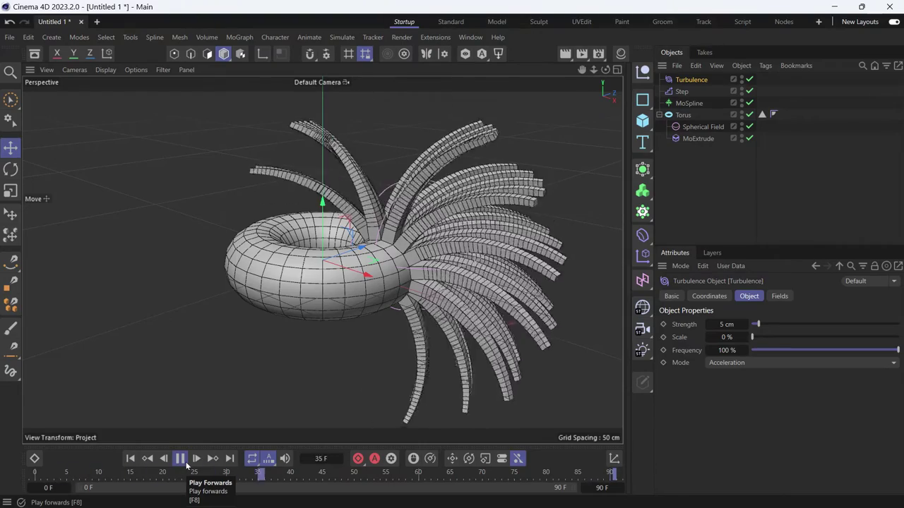
Increase the Turbulence force Scale to 77.89% and replay the fin animation from frame 0
click(181, 459)
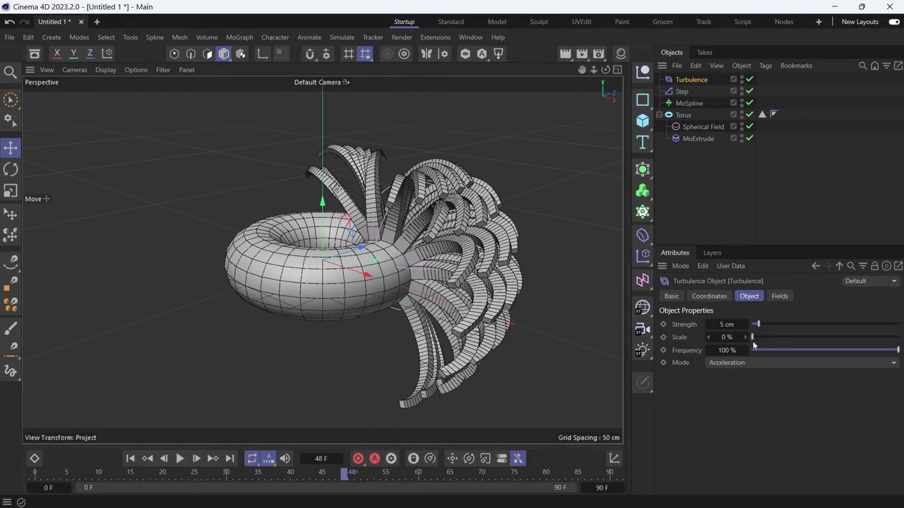
drag(770, 338, 866, 337)
click(130, 458)
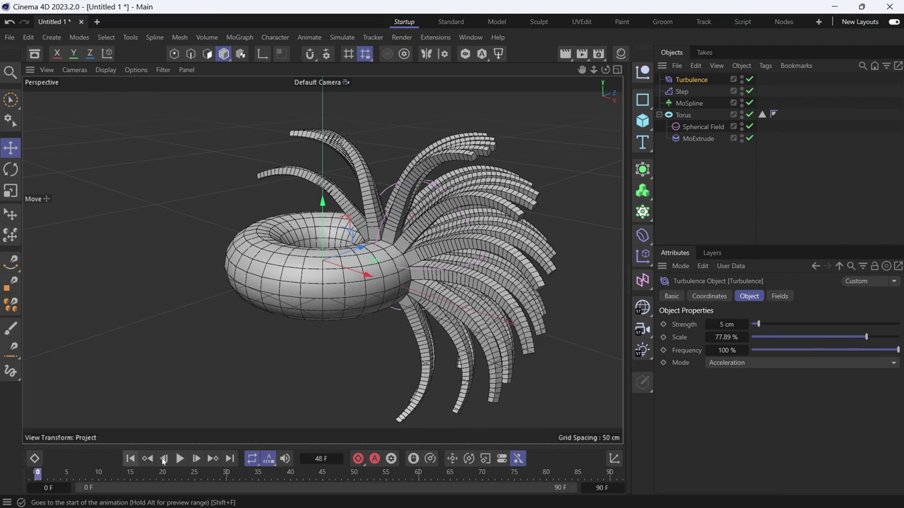
click(180, 458)
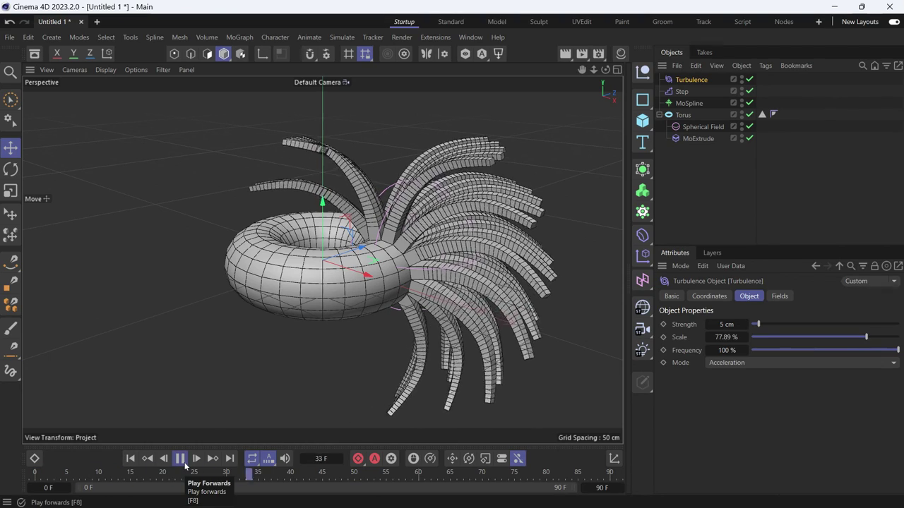